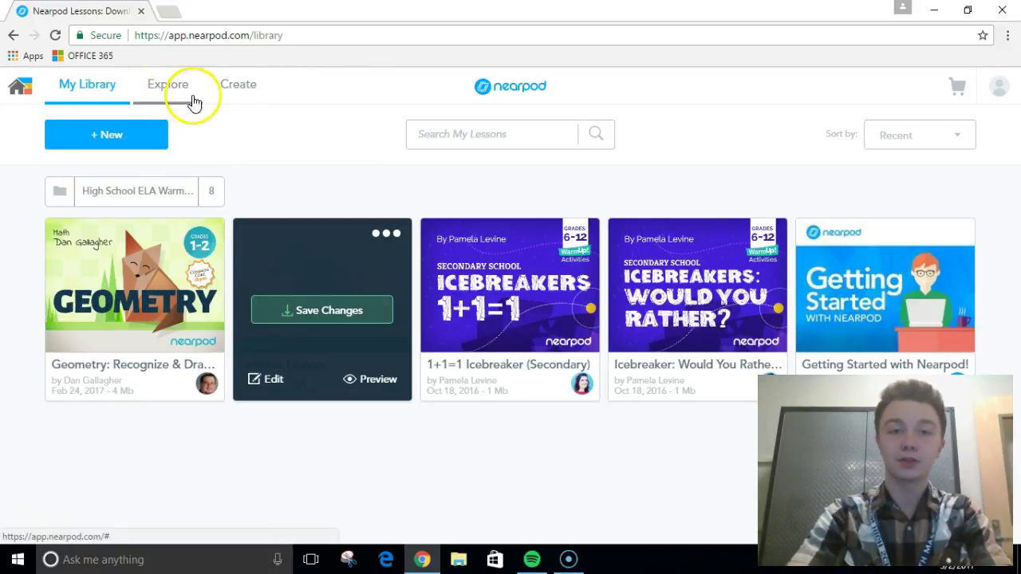
- Create a new lesson and bring up the content types available for its first slide
click(238, 96)
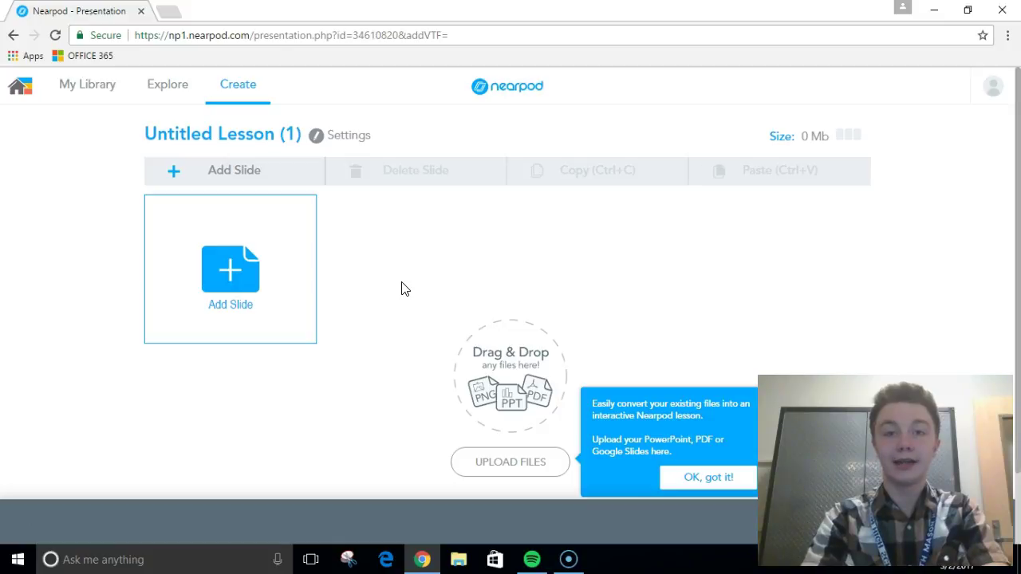
click(230, 265)
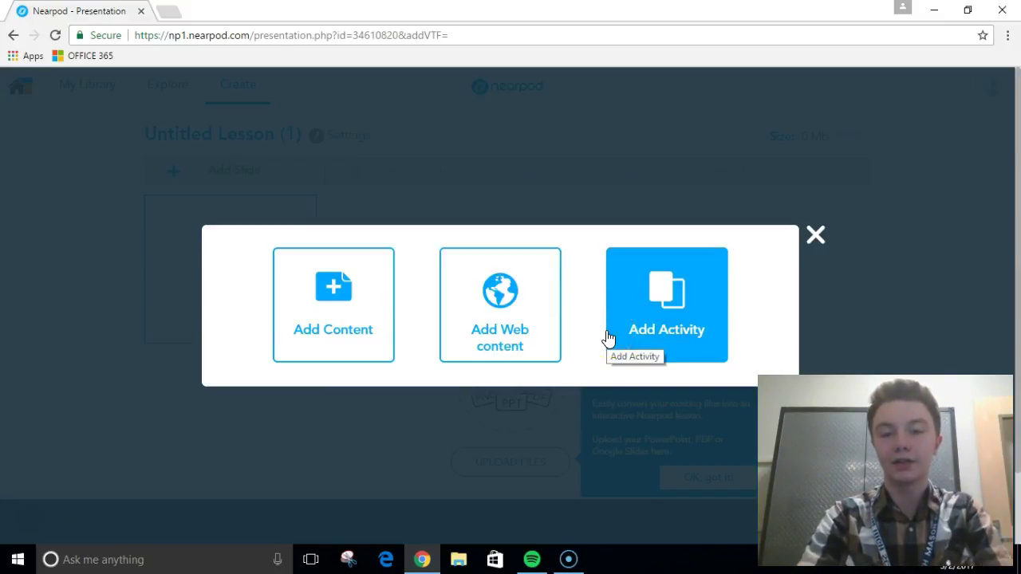
click(363, 340)
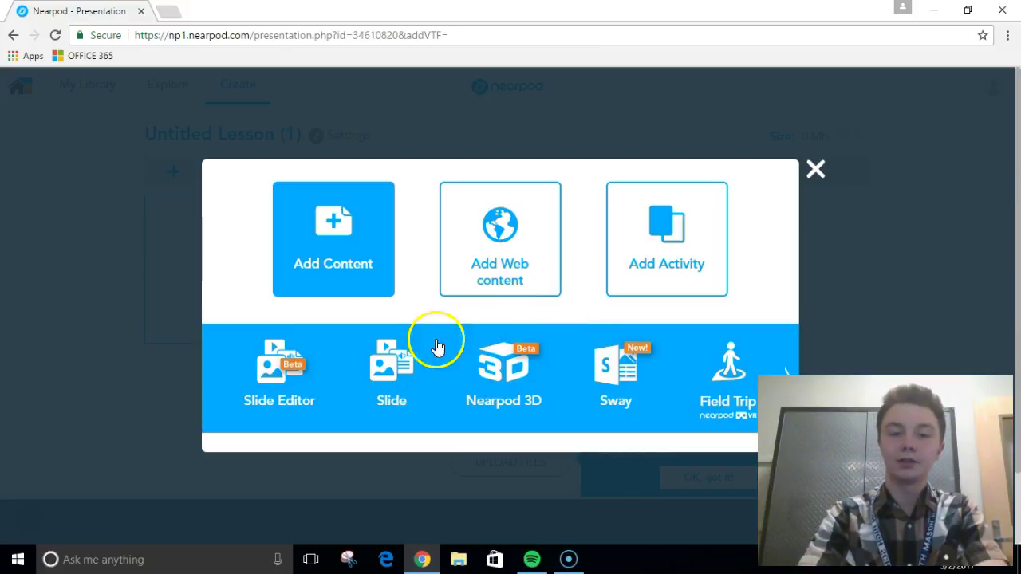
click(408, 351)
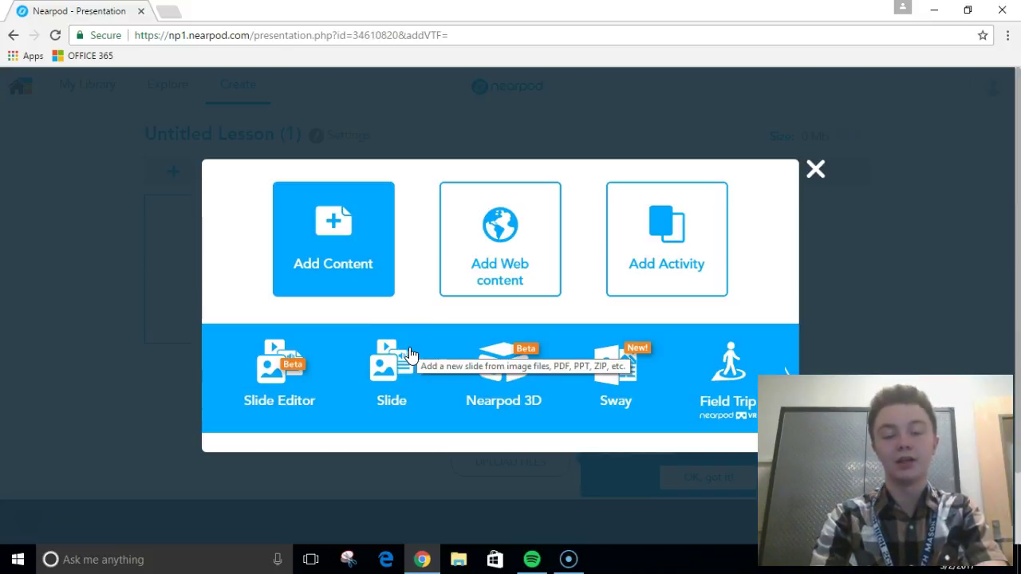
click(404, 352)
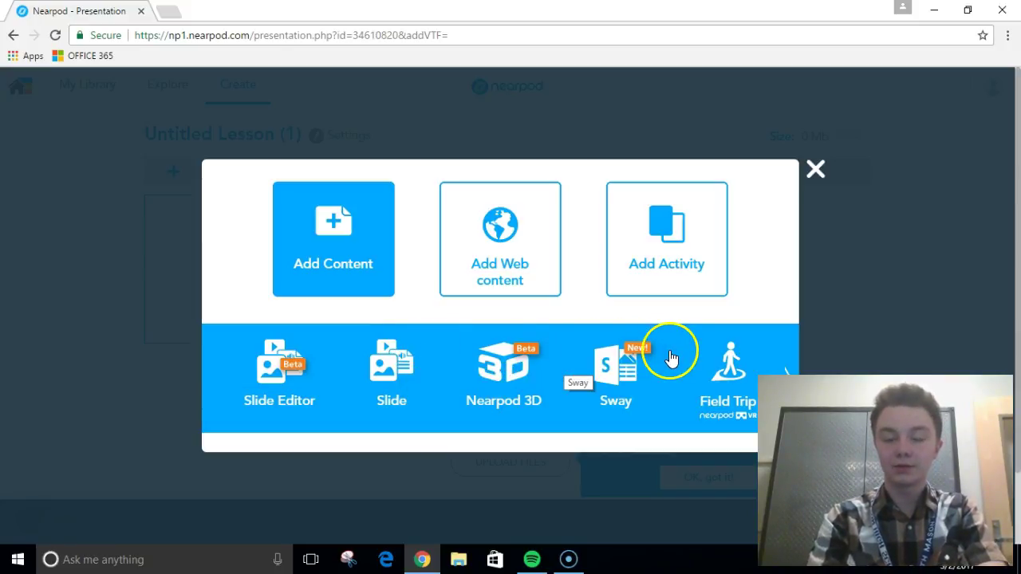
- Browse the Sway library's Staff Picks, My Sways, Animals and Countries & Continents categories, and close it without adding a Sway
click(621, 375)
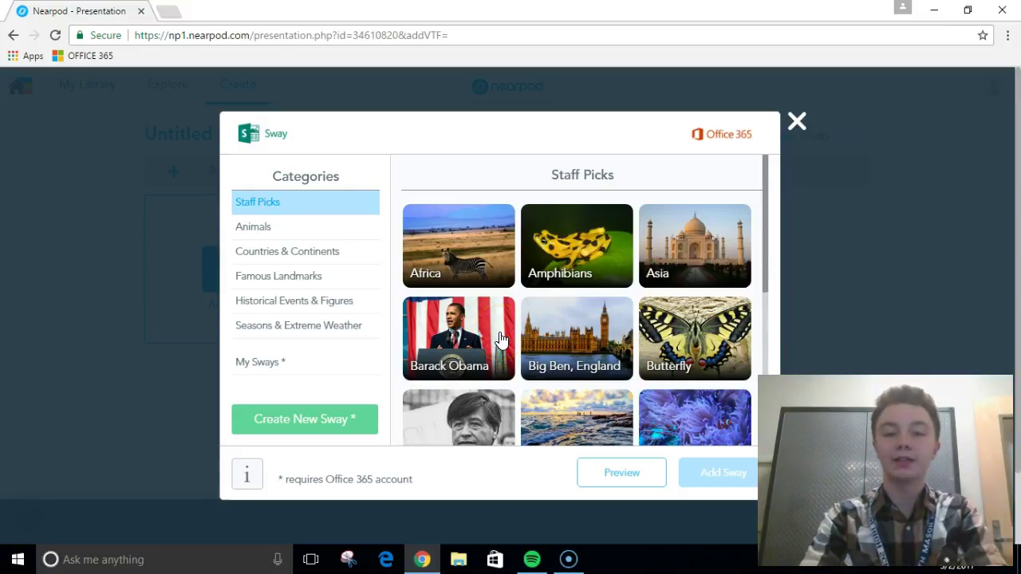
click(423, 277)
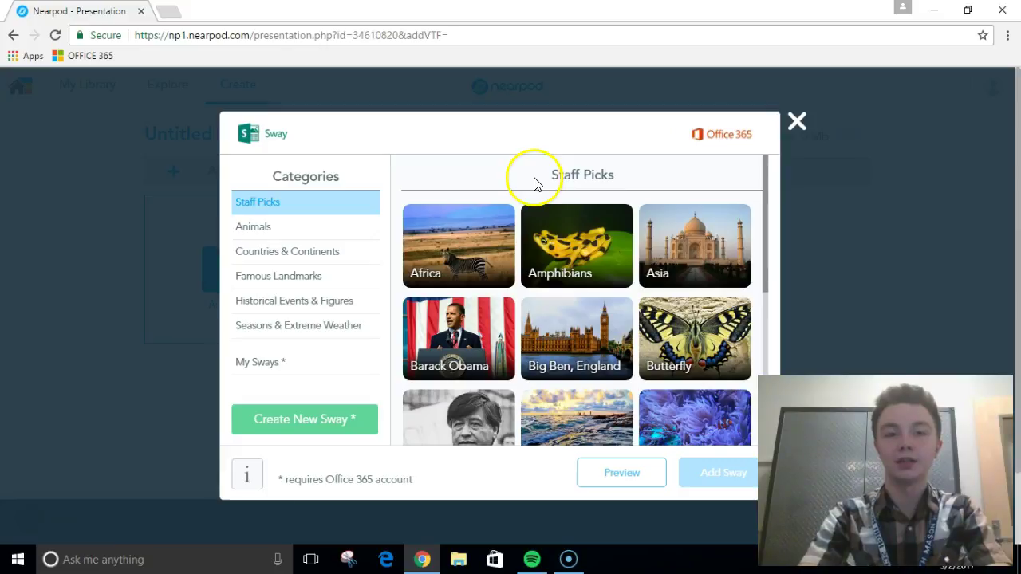
click(308, 372)
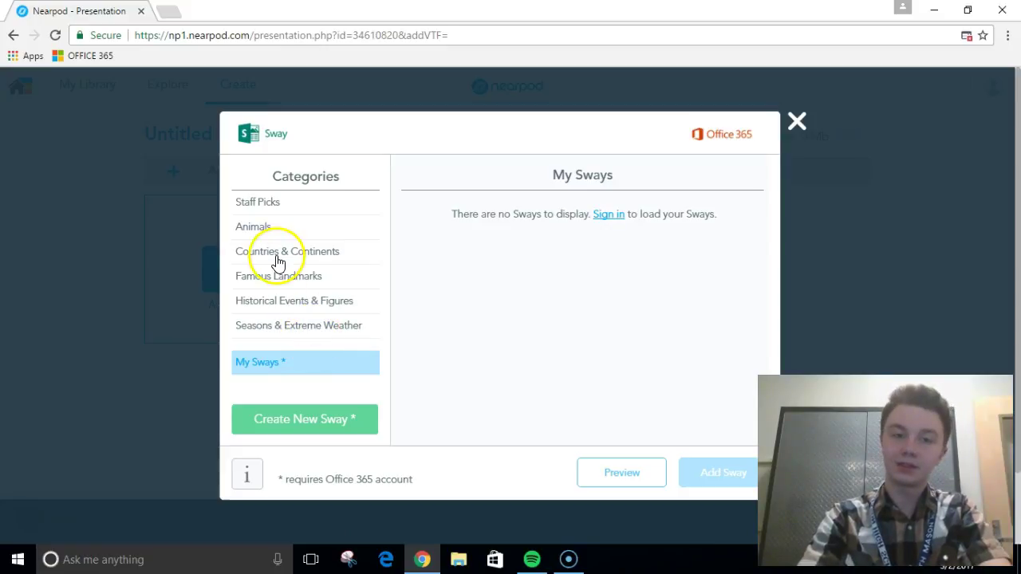
click(271, 216)
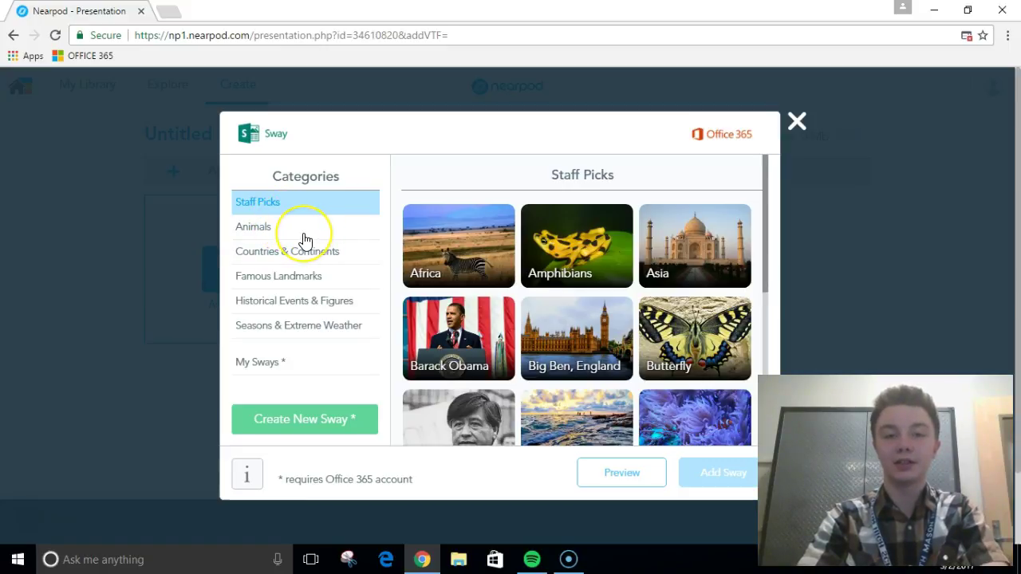
click(305, 239)
click(282, 217)
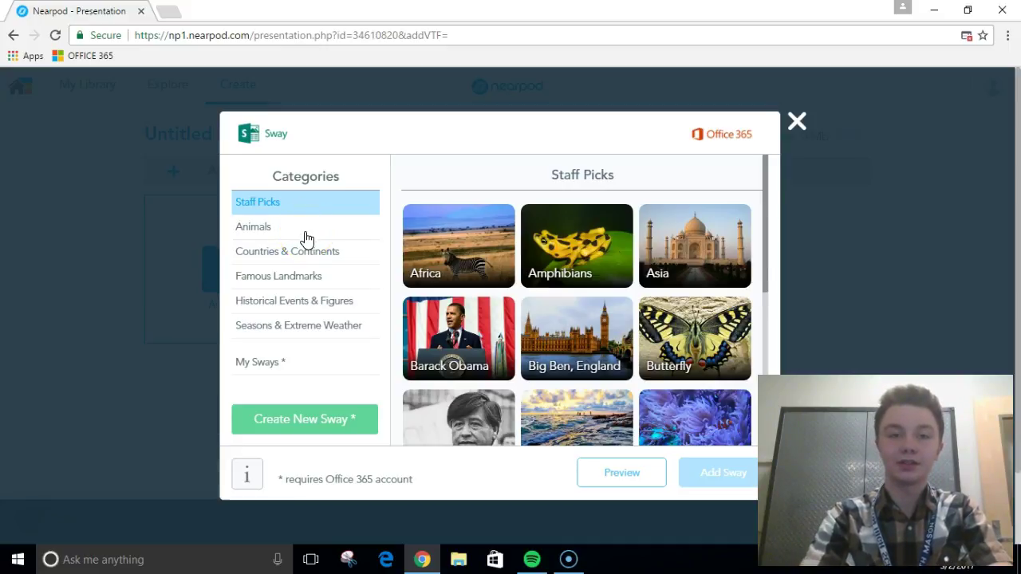
click(285, 231)
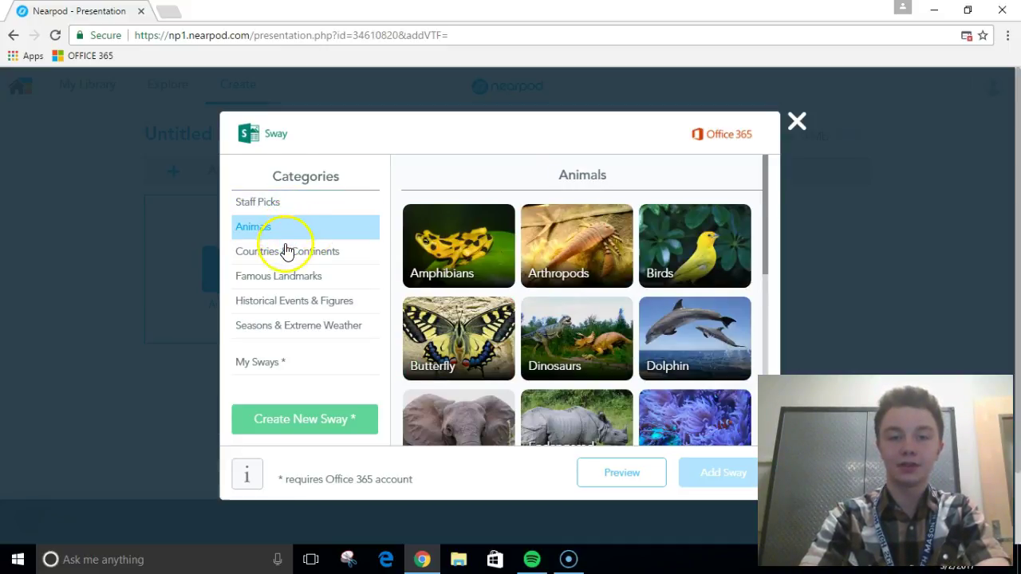
click(288, 251)
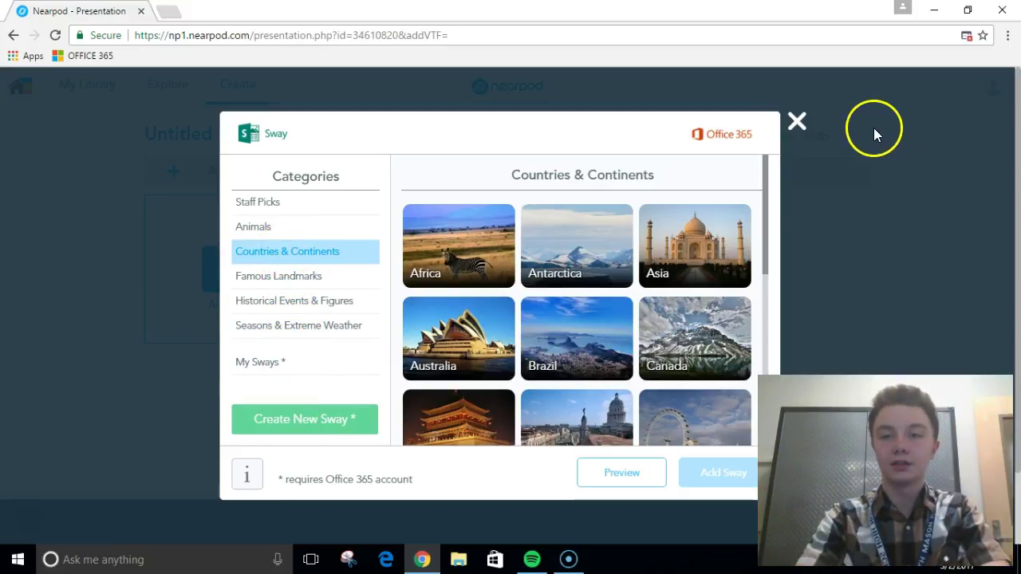
click(795, 122)
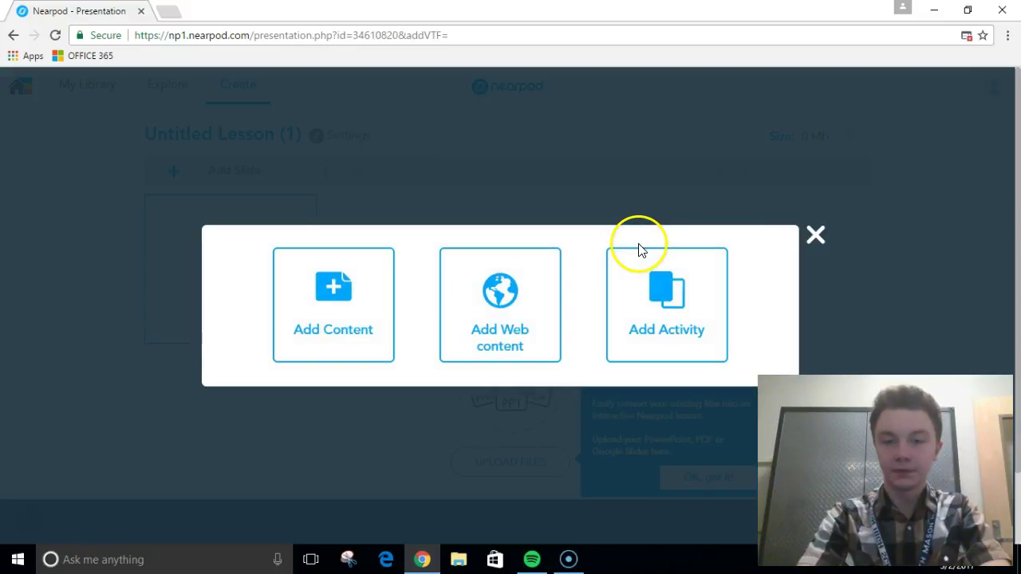
- Look through the full range of content types that can be added to a slide
click(327, 348)
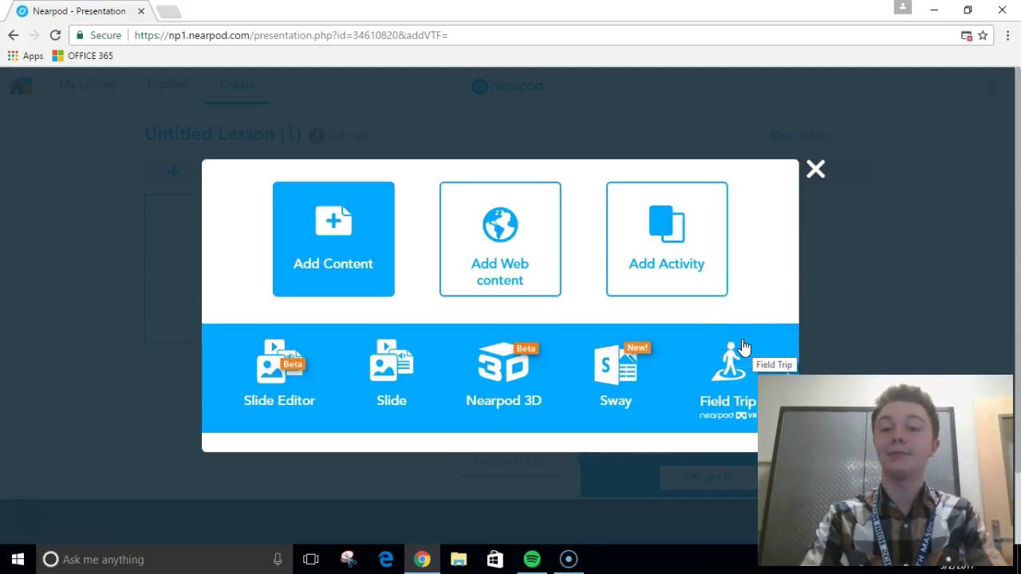
click(787, 372)
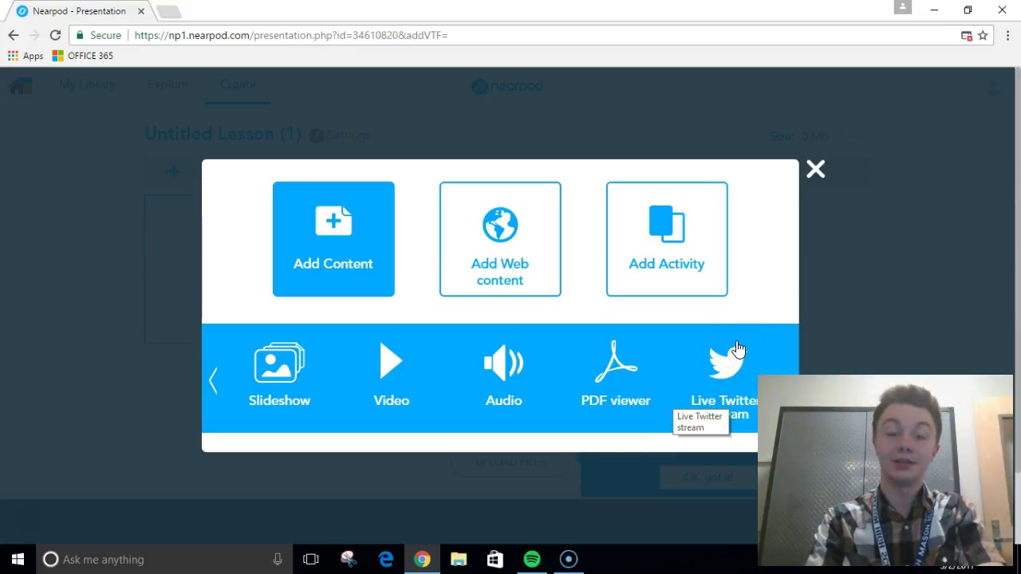
click(217, 381)
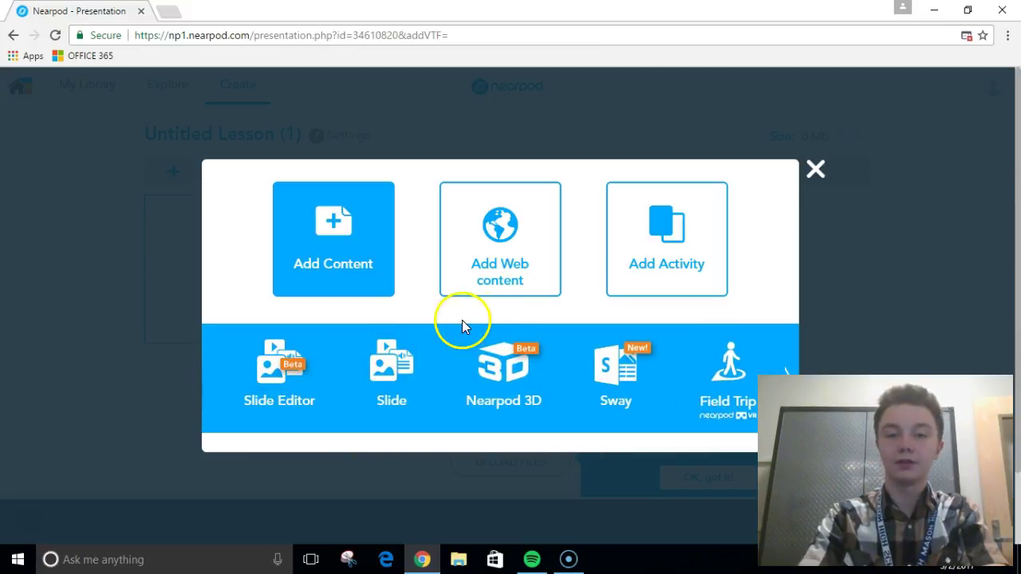
- Open the web page form for adding web content and highlight the browser's current page address as an example URL
click(493, 283)
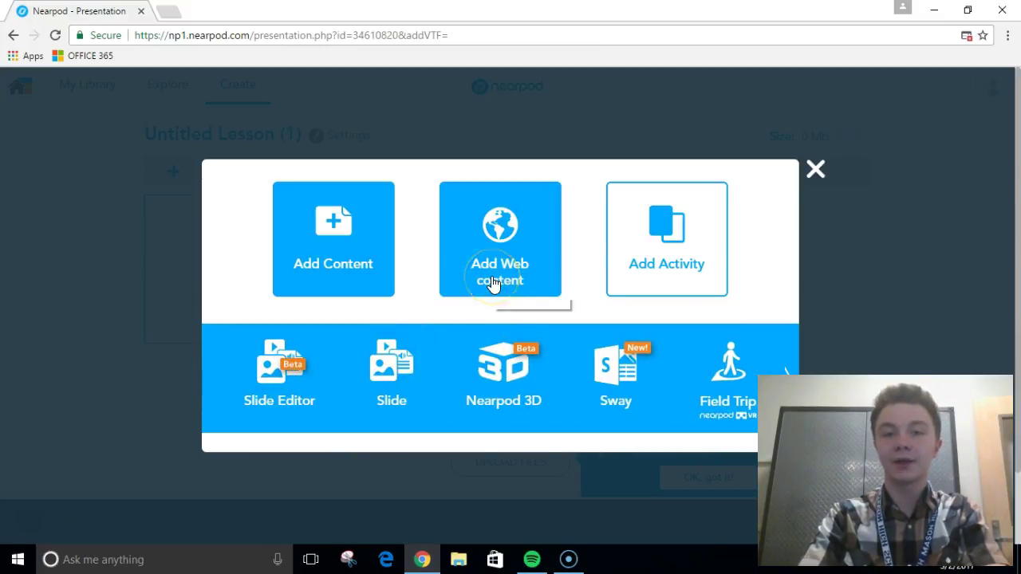
click(468, 258)
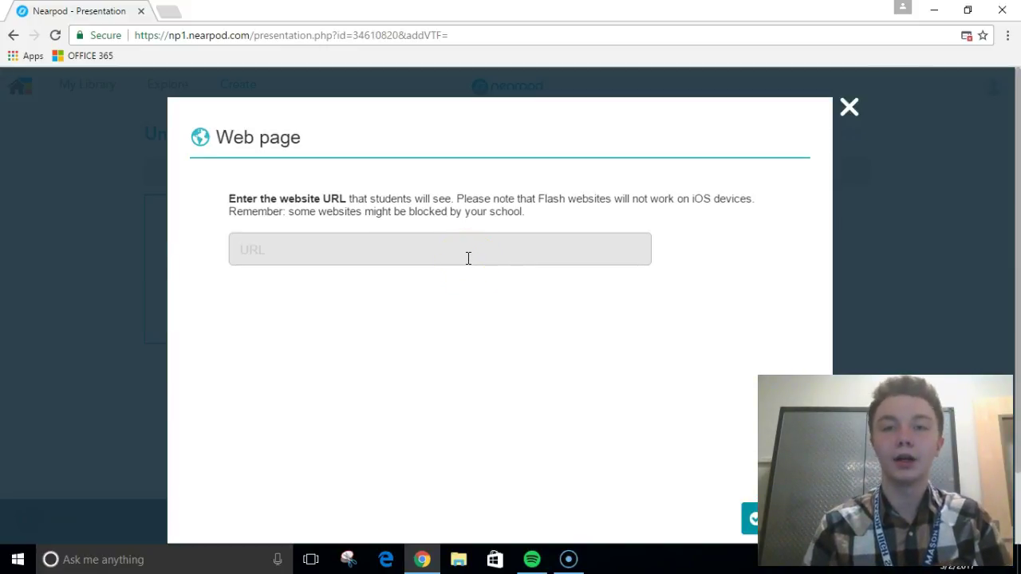
click(447, 258)
click(337, 35)
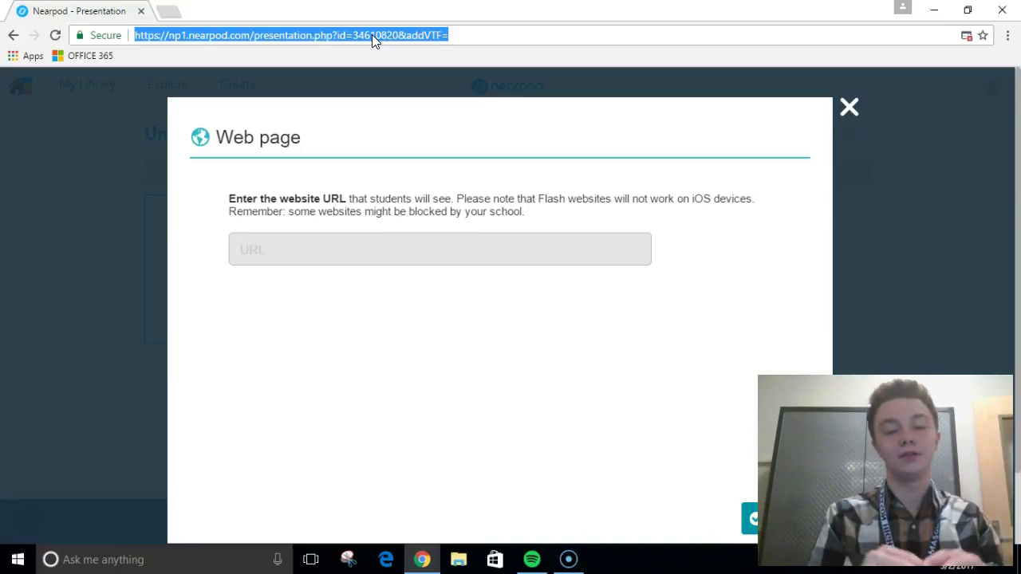
drag(372, 34, 333, 62)
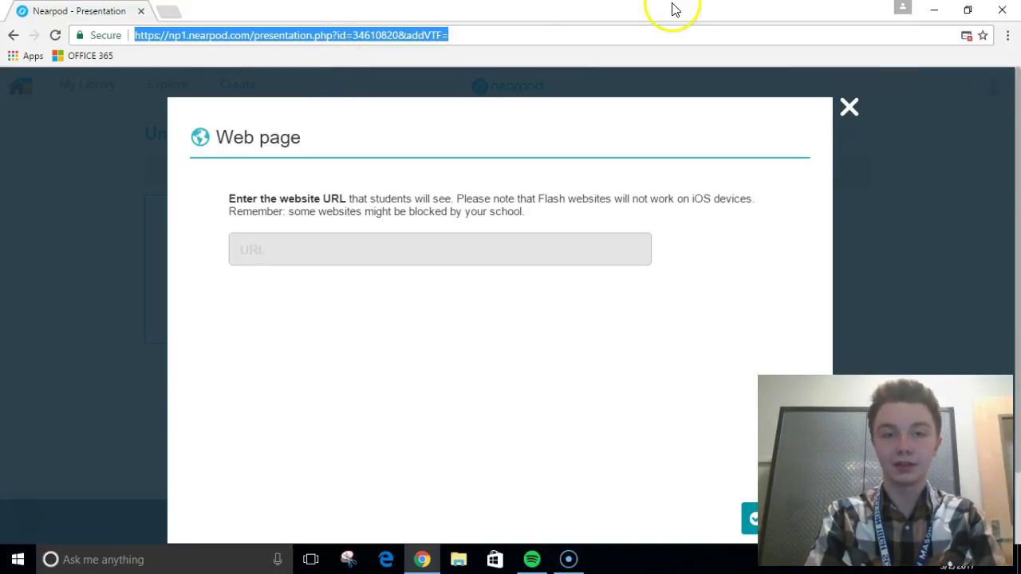
- Search for "google" in a new browser tab and open the Google home page
click(168, 10)
text(google)
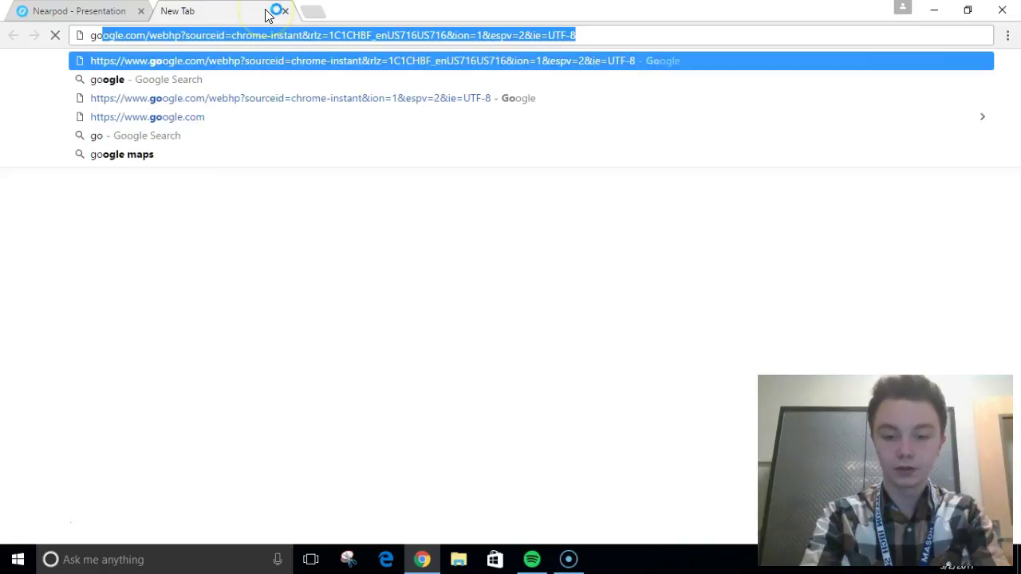
click(191, 96)
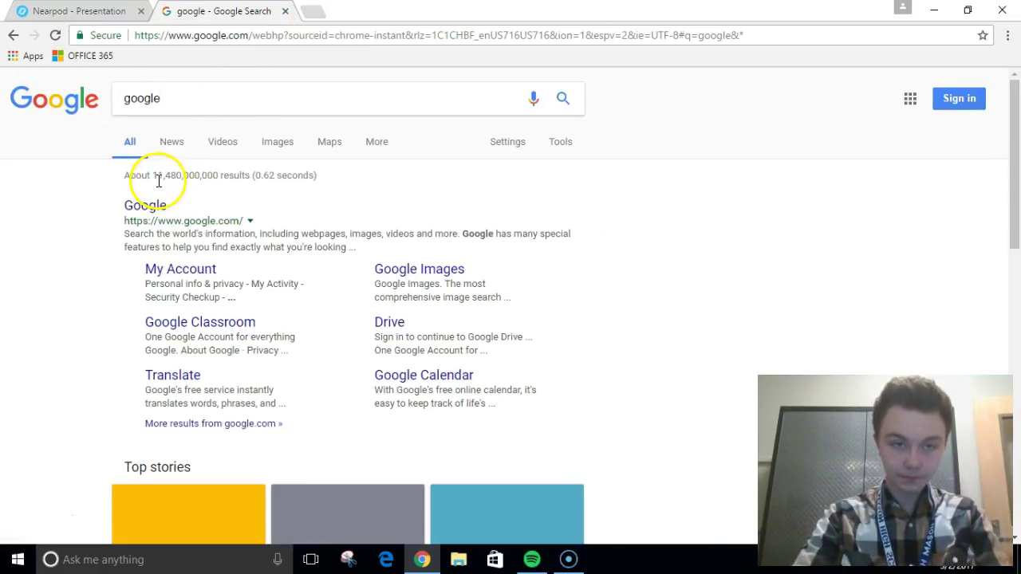
click(144, 207)
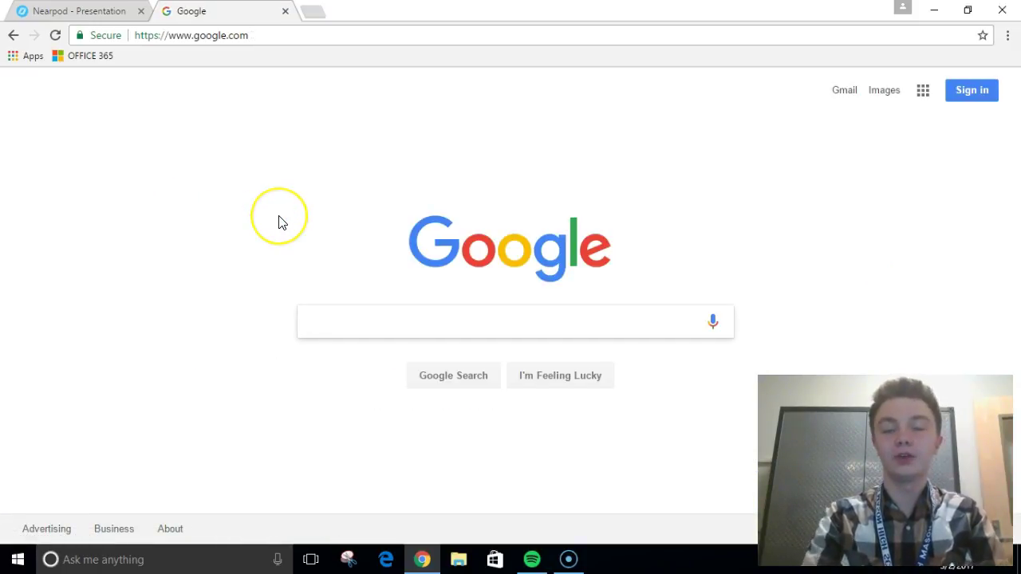
- Switch between the lesson and the Google page, and close the lesson's web page form without entering a URL
click(94, 12)
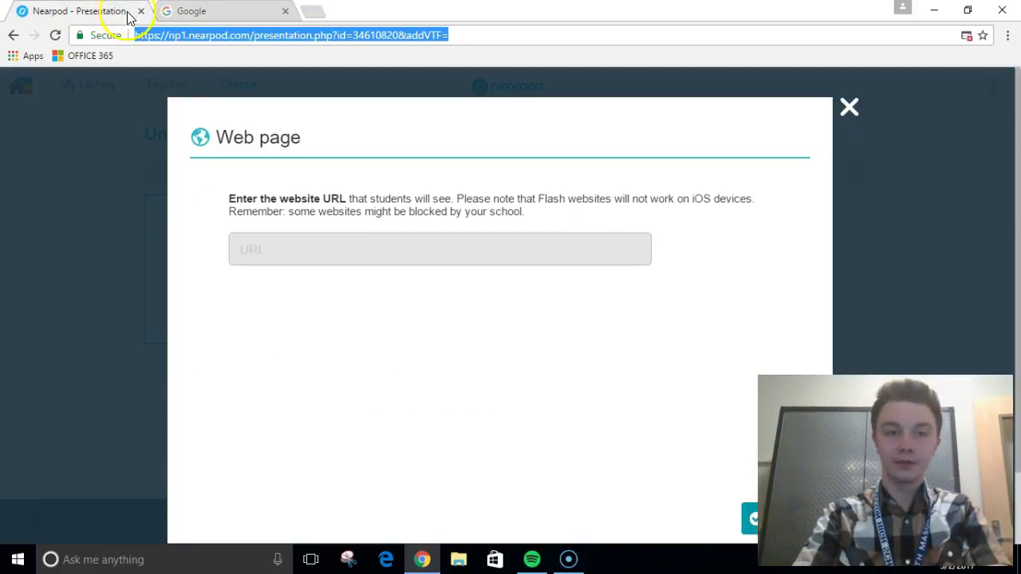
click(186, 16)
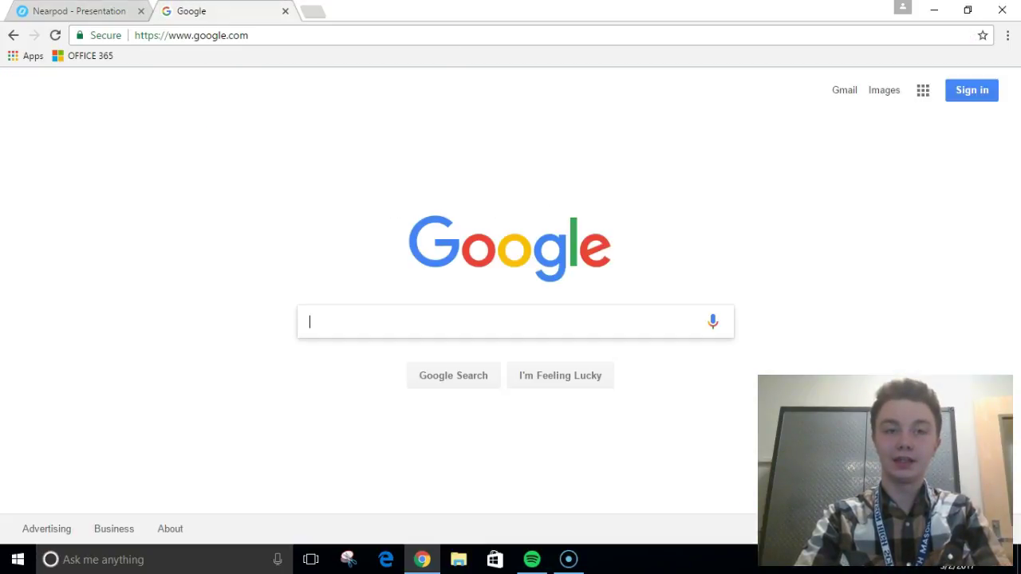
key(ctrl+Tab)
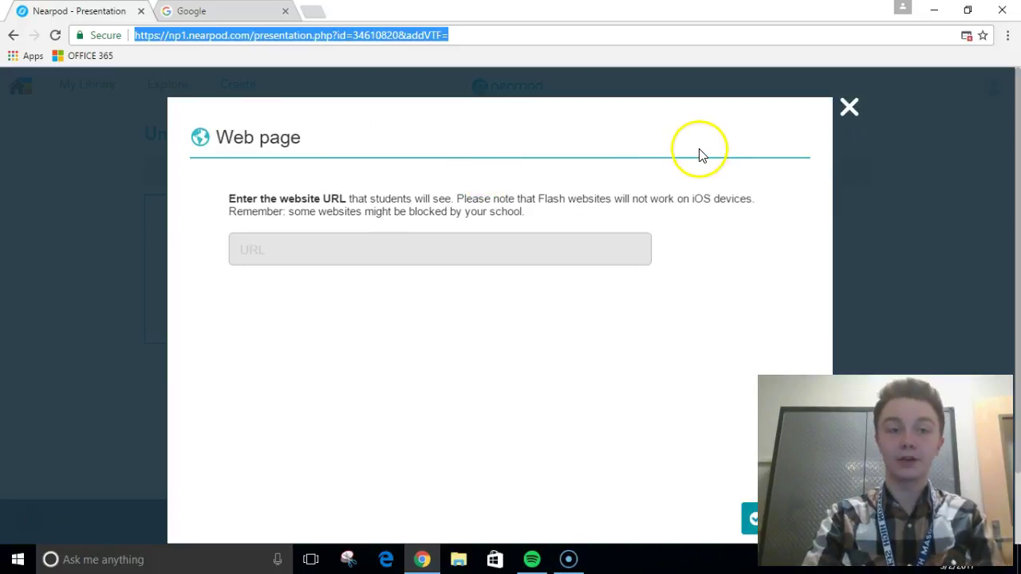
click(850, 109)
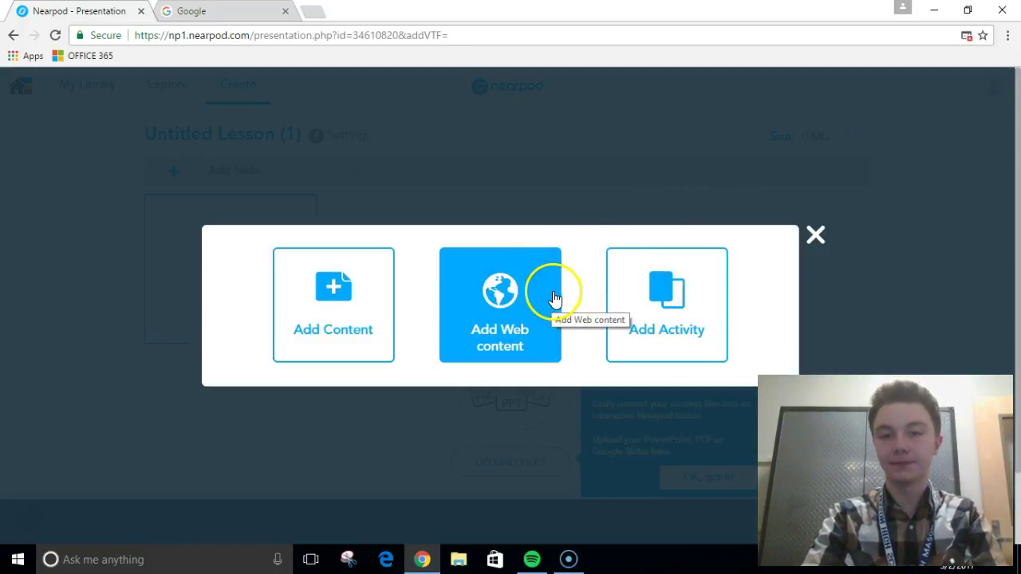
- Look through the activity types available for a slide, up to Memory Test, and close the slide options without adding one
click(638, 315)
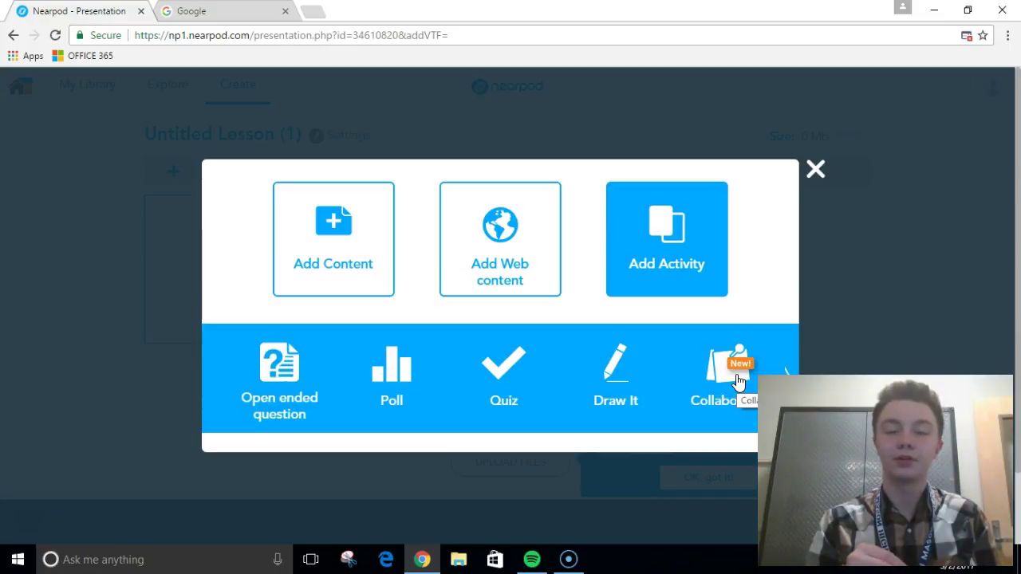
click(789, 370)
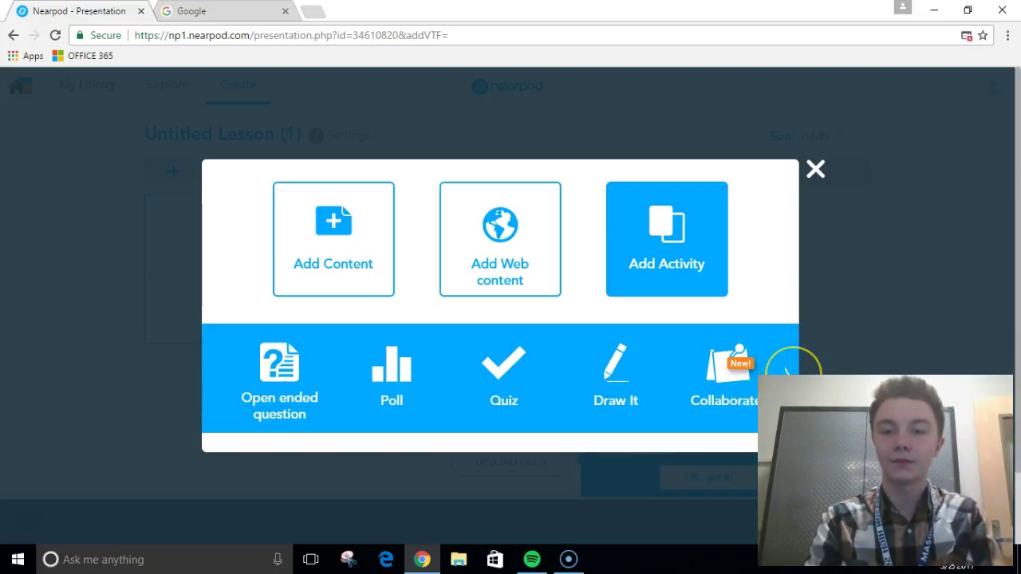
click(789, 370)
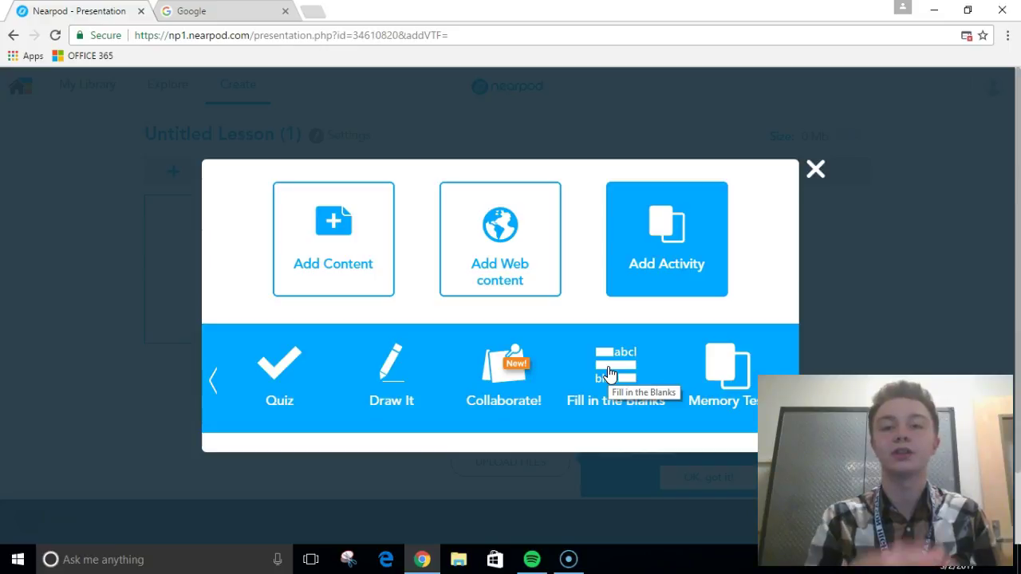
click(750, 364)
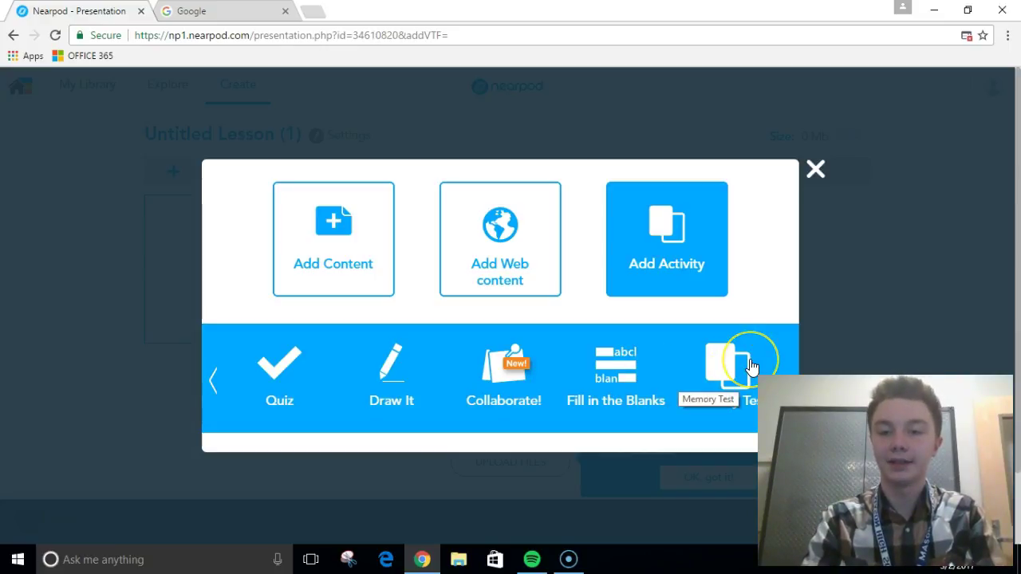
click(749, 364)
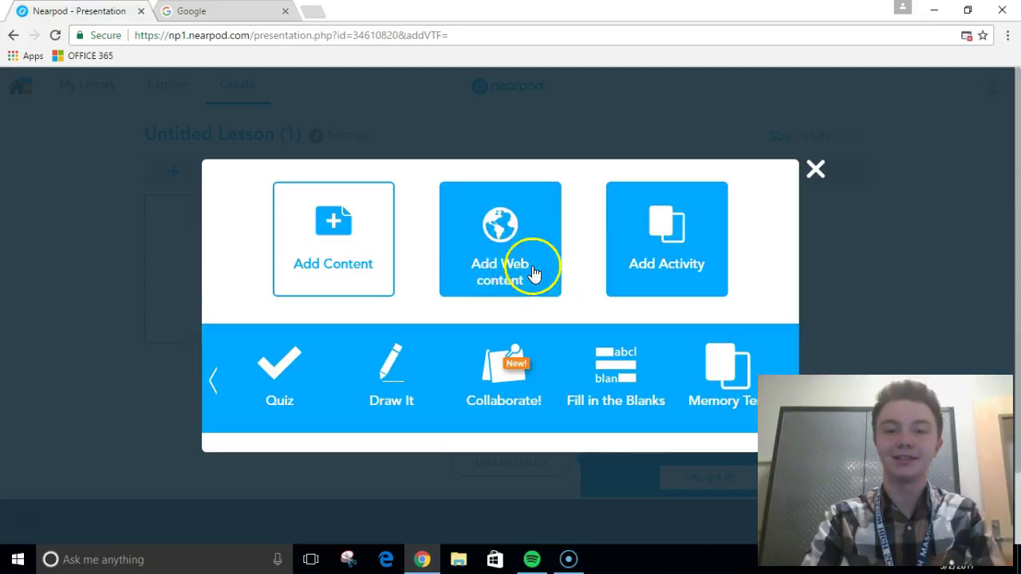
click(815, 170)
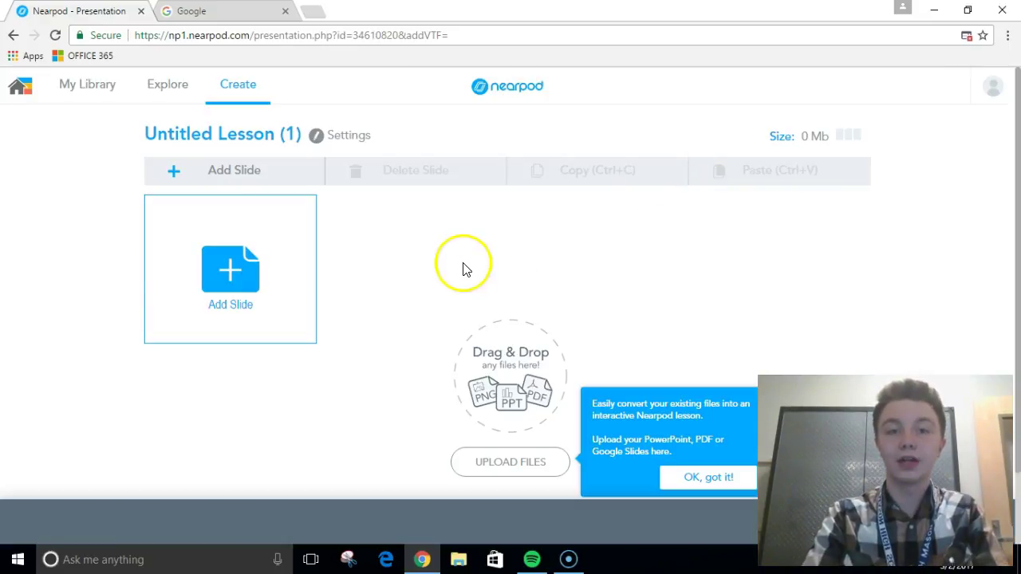